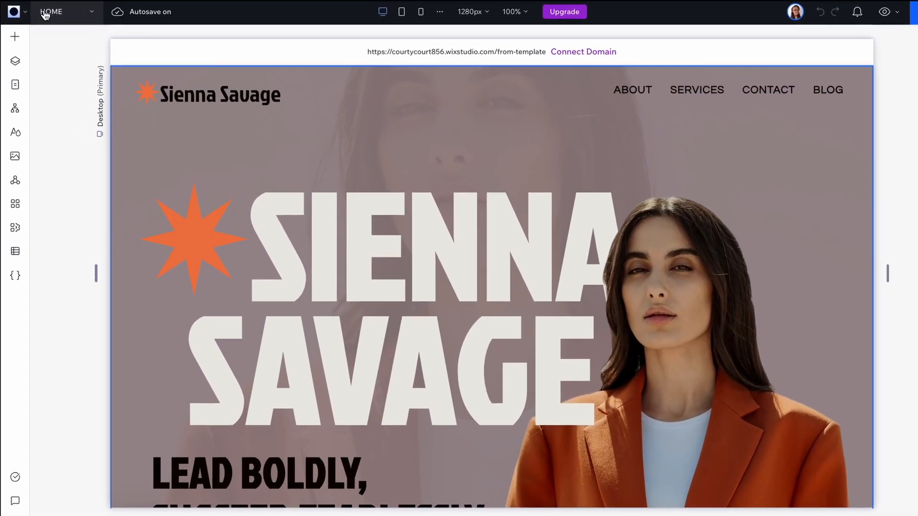
Step: Open the Subscribe lightbox for editing and inspect the design properties of its background image
click(94, 15)
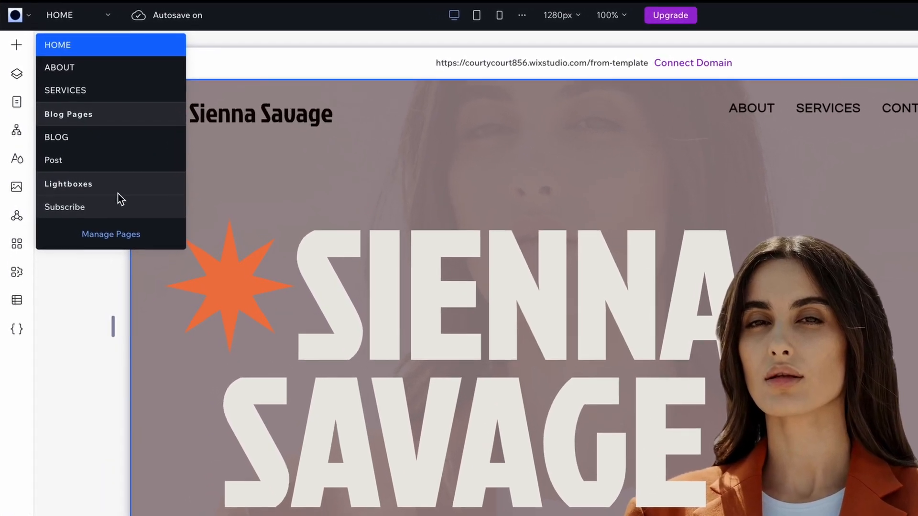
click(145, 209)
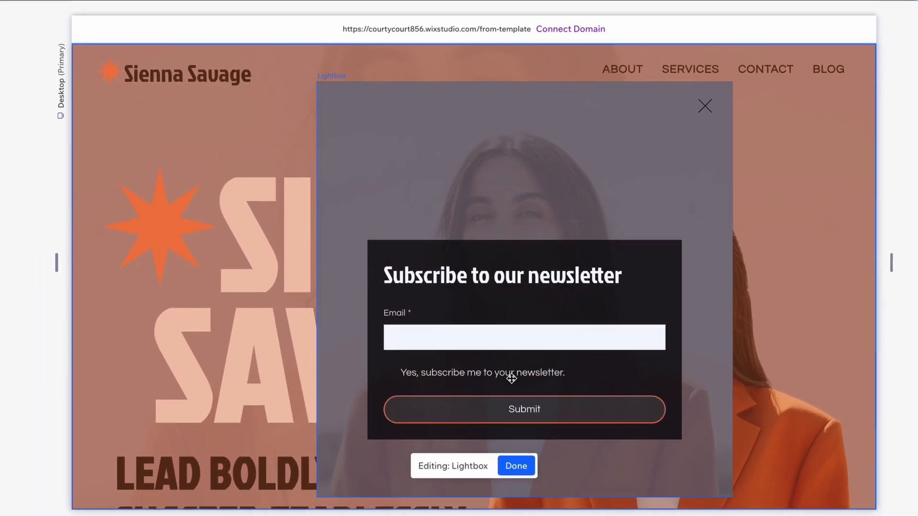
click(504, 128)
click(504, 129)
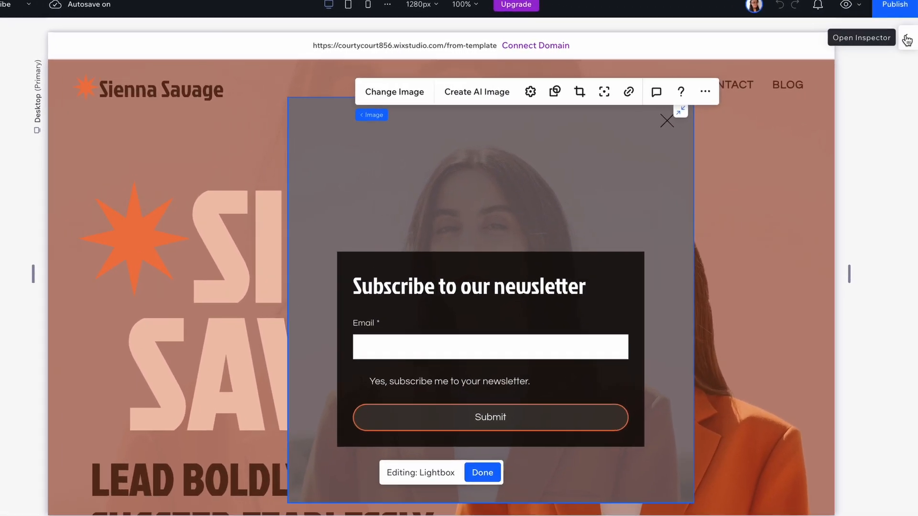
click(907, 40)
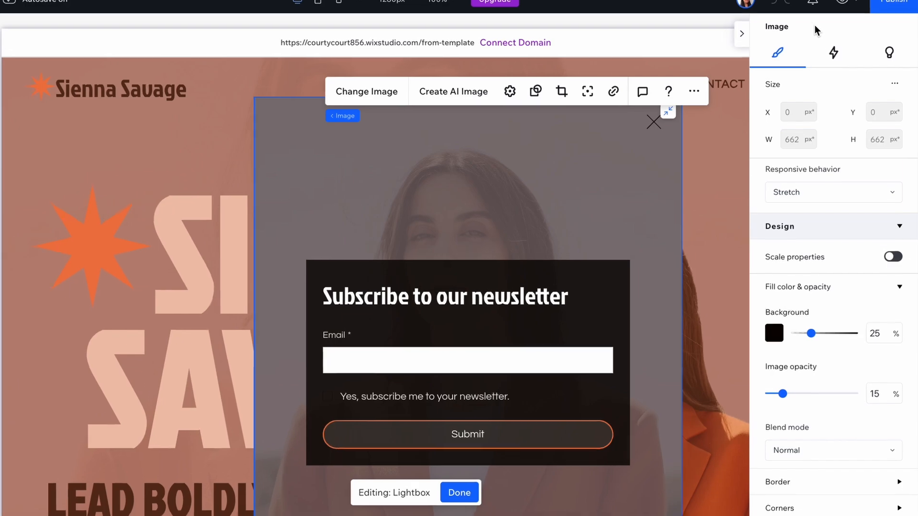
scroll(875, 477, down, 2)
scroll(873, 487, up, 6)
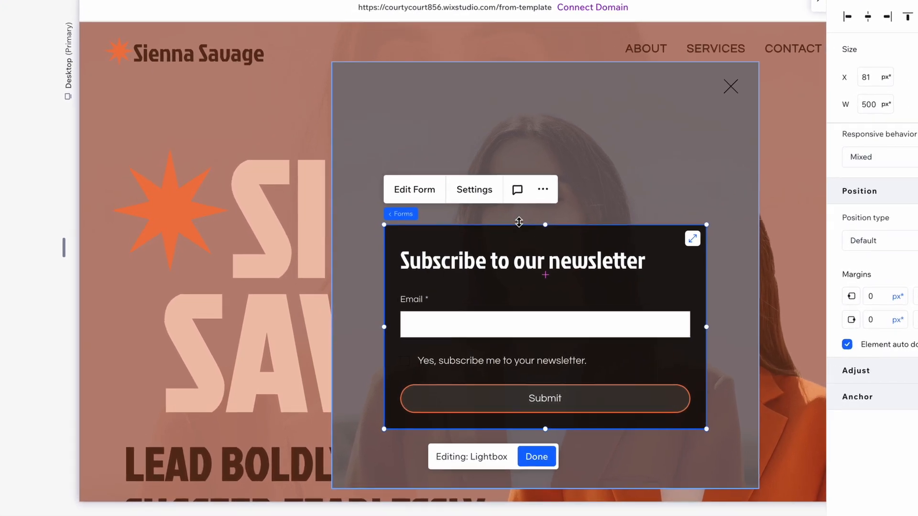
Step: Review the newsletter form's layout and design settings, including its field, header and button styles
click(474, 189)
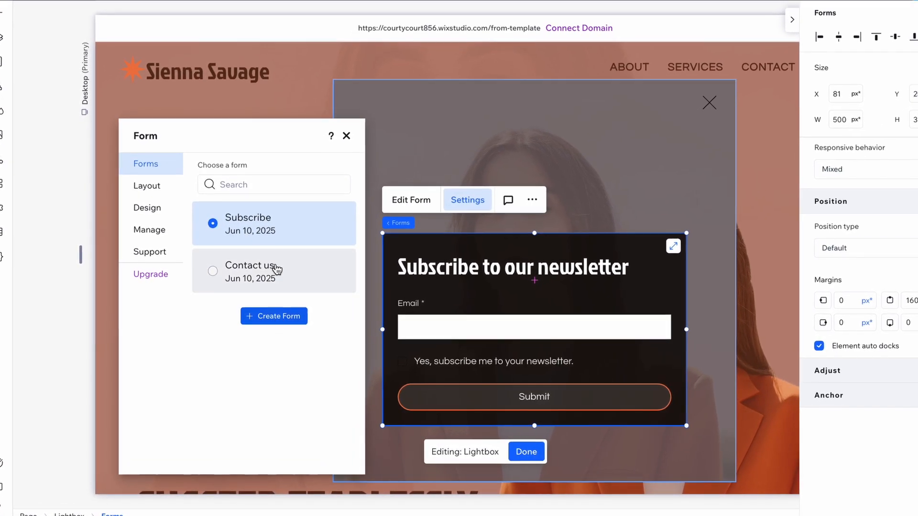
click(148, 186)
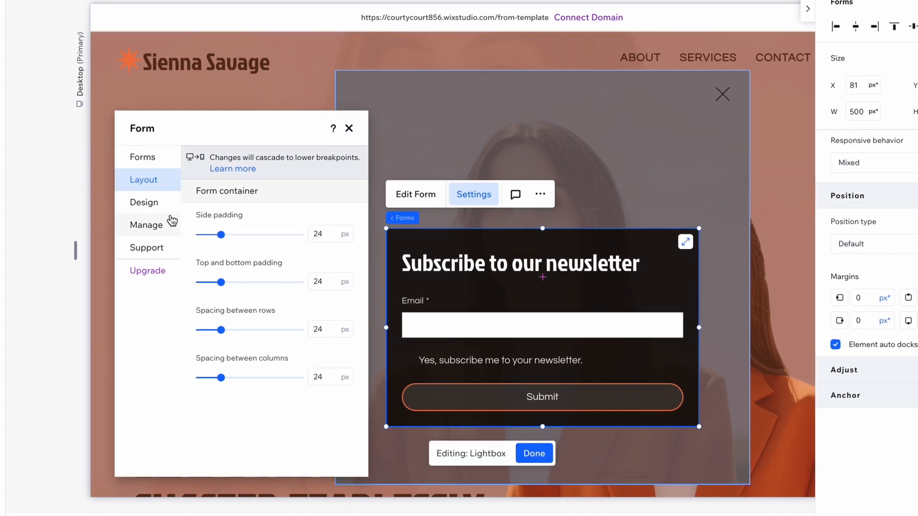
click(282, 165)
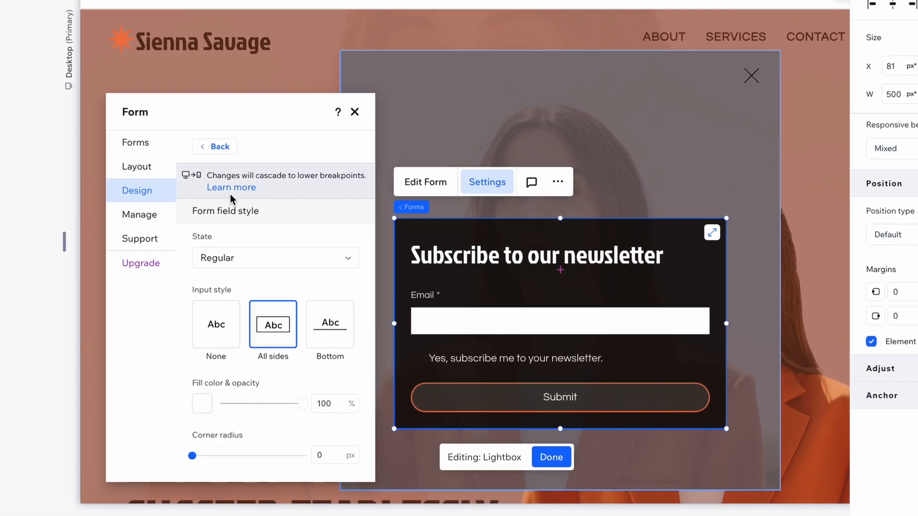
click(213, 147)
click(266, 225)
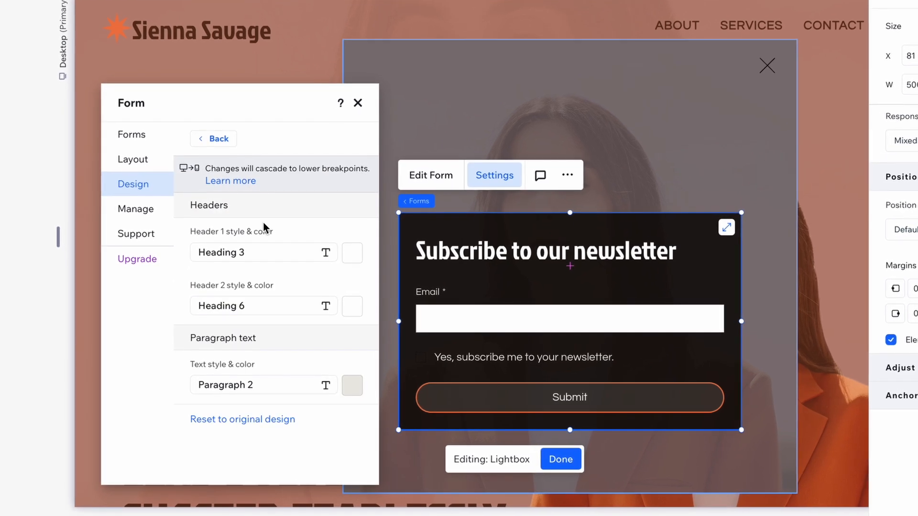
click(216, 138)
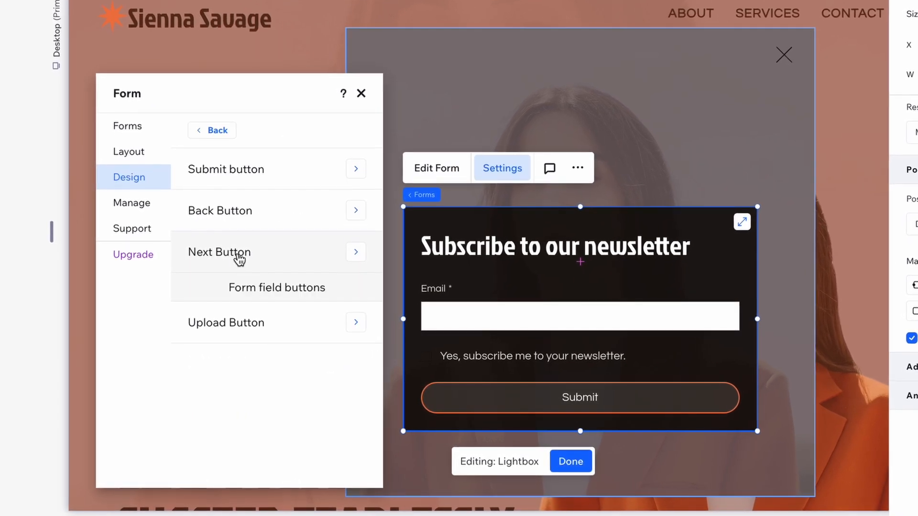
click(206, 129)
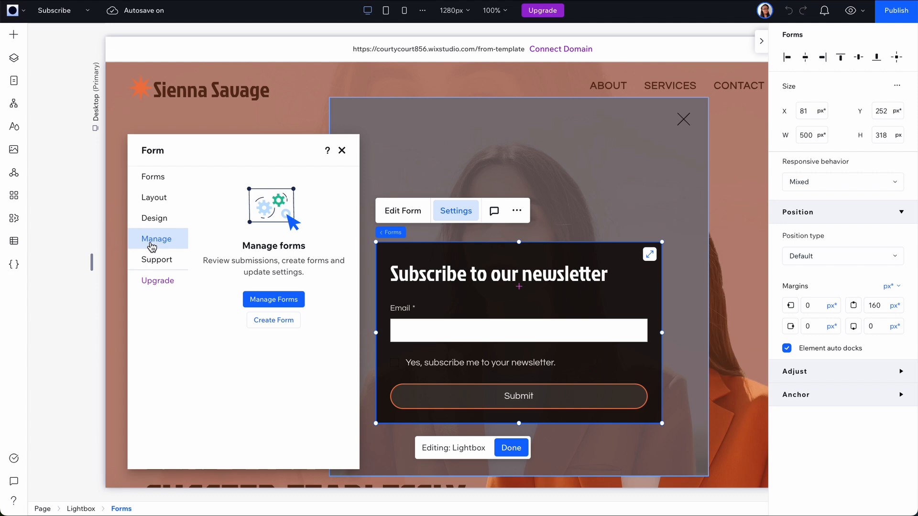
Step: Go to the site's form management and open the Subscribe form for editing
click(291, 300)
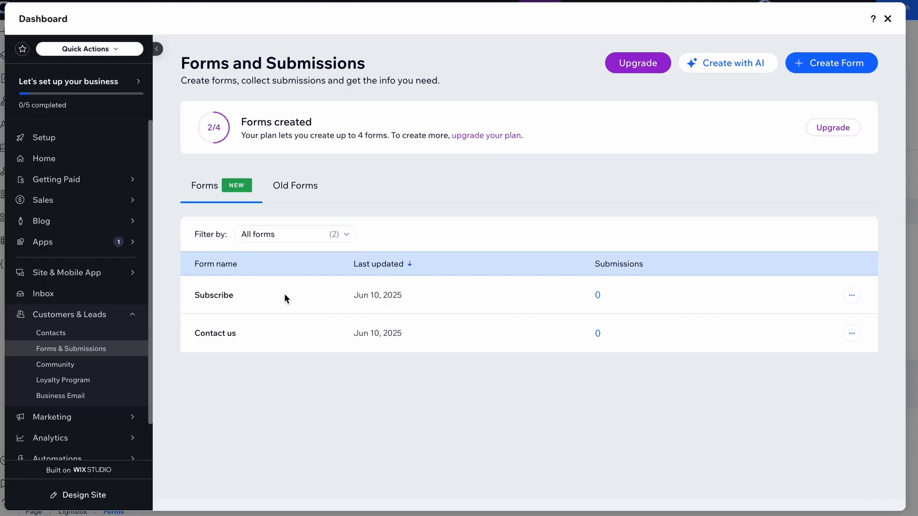
mouse_move(221, 294)
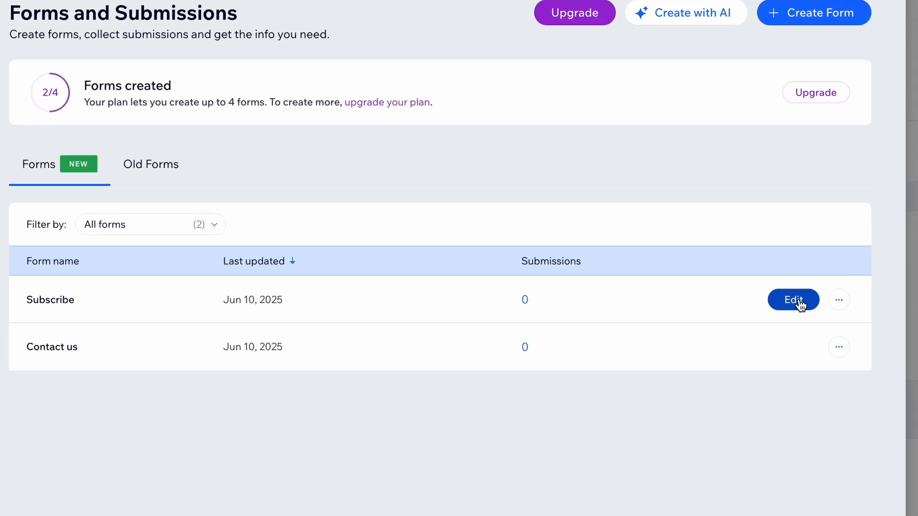
click(797, 301)
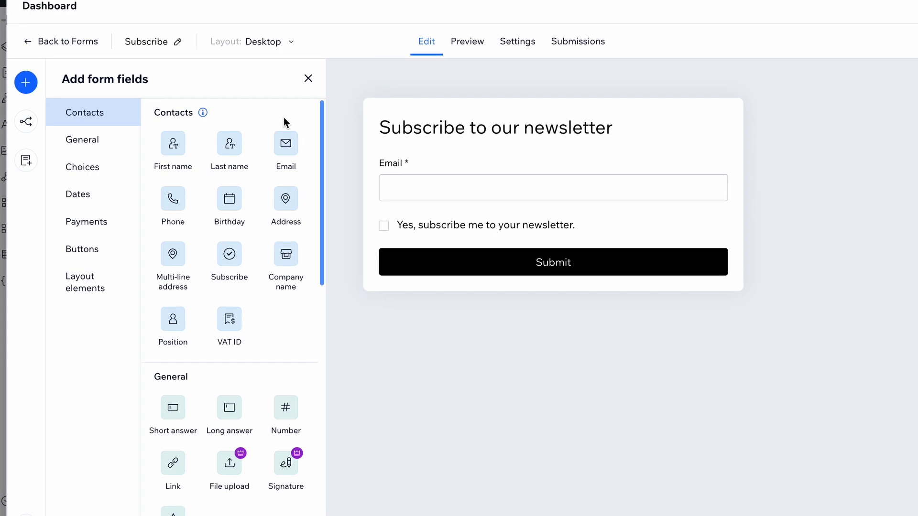
Step: Add a First name contact field above the Email field and preview the Subscribe form
drag(178, 148, 470, 160)
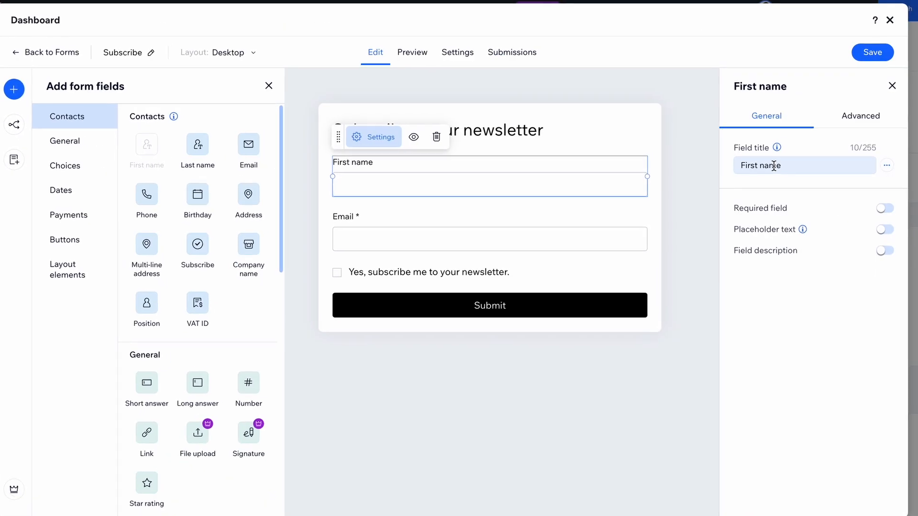
click(886, 220)
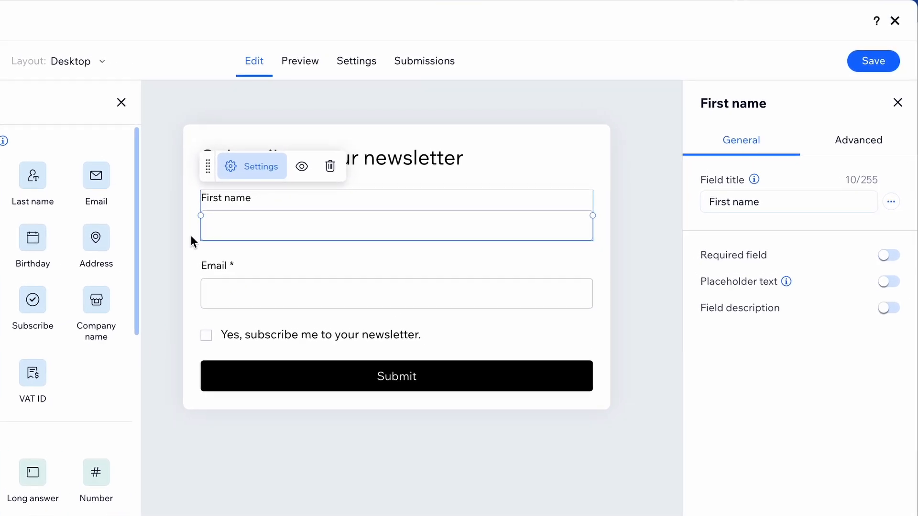
click(212, 229)
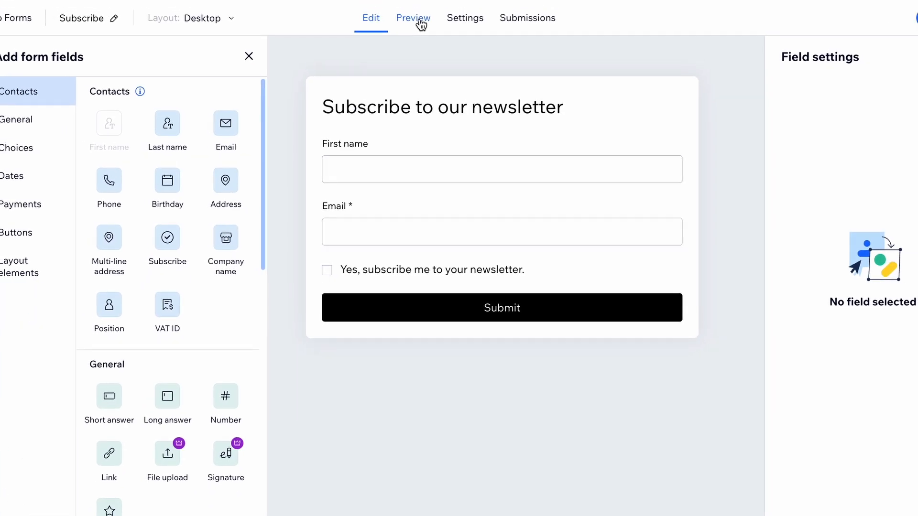
click(420, 21)
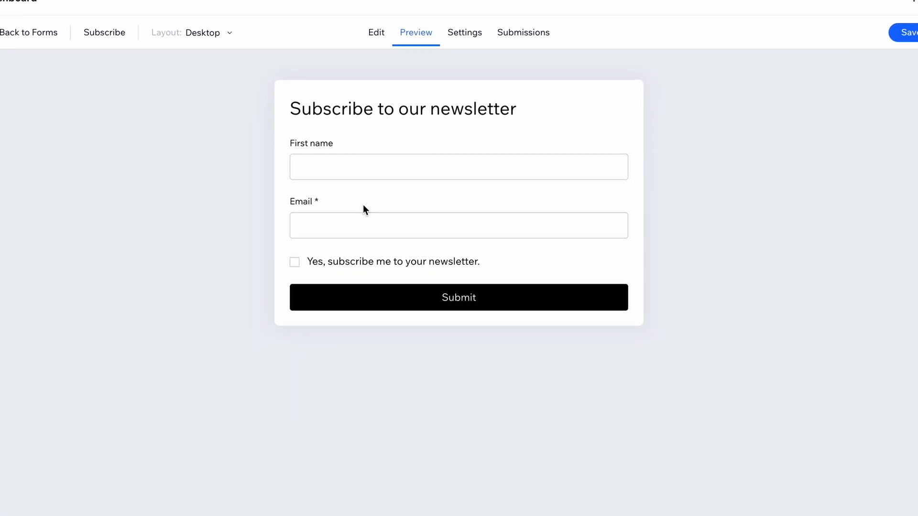
Step: Examine the Subscribe form's general, confirmation message, notification, payment and validation settings, and look at its submissions
click(475, 48)
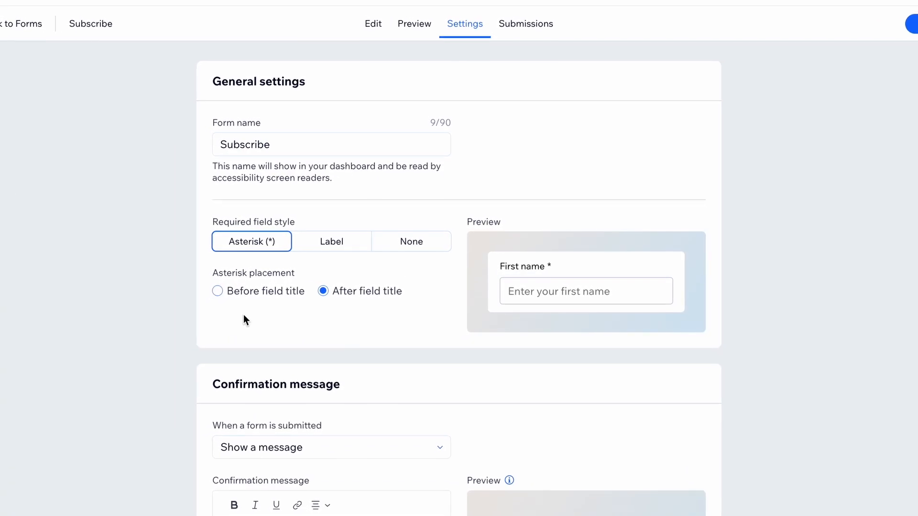
scroll(243, 315, down, 3)
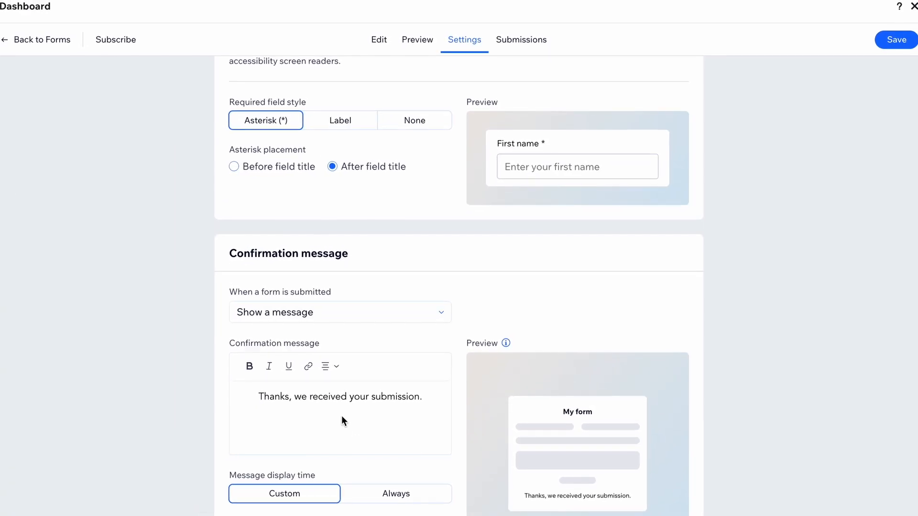
scroll(346, 410, down, 5)
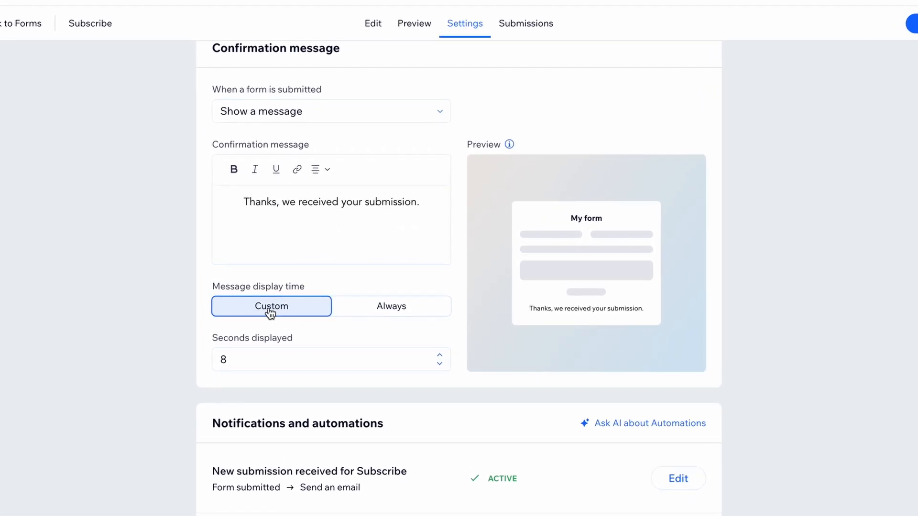
scroll(414, 358, down, 3)
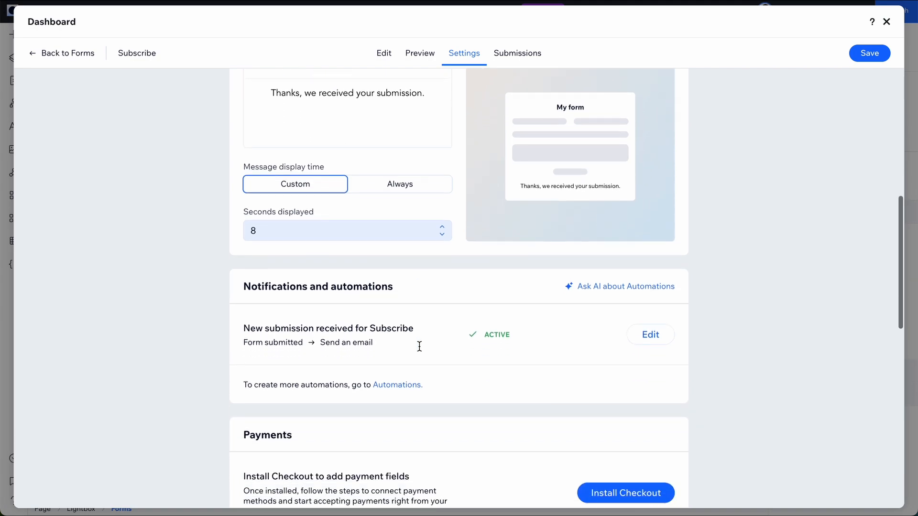
scroll(419, 346, down, 2)
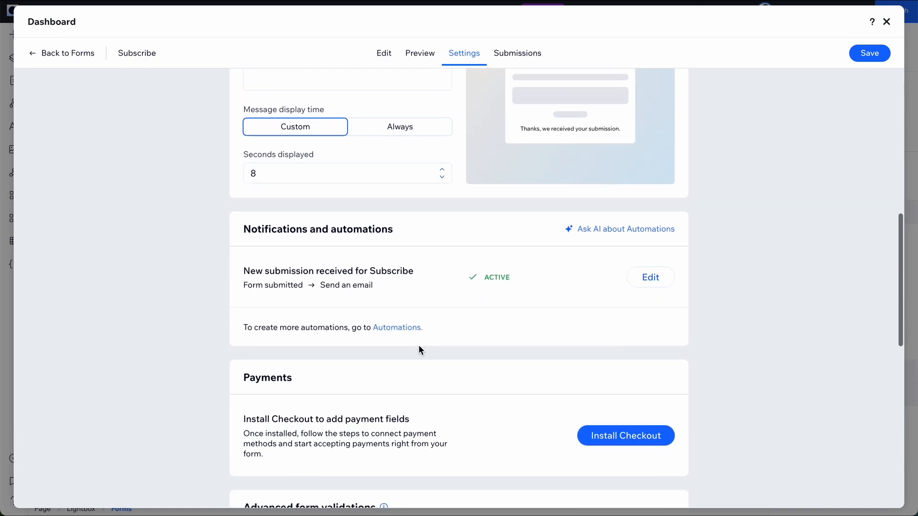
scroll(420, 346, down, 3)
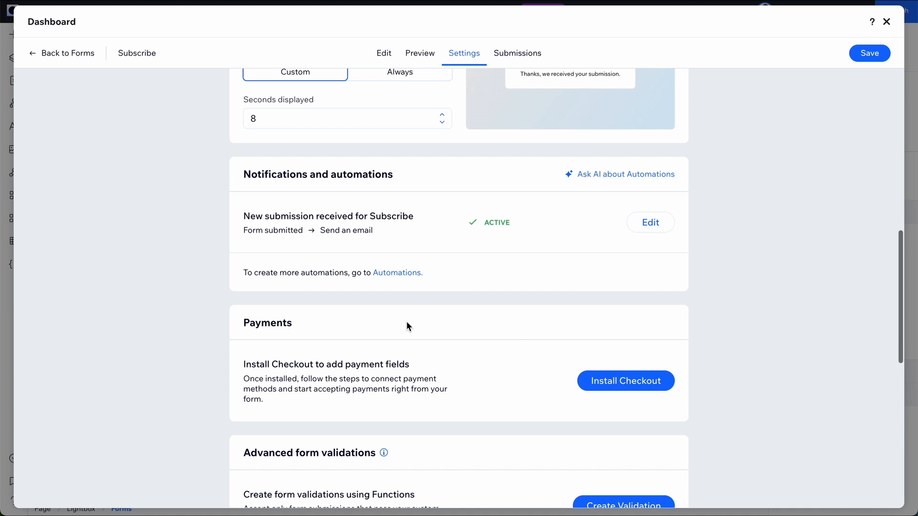
scroll(394, 254, down, 6)
scroll(407, 323, down, 2)
scroll(407, 322, up, 20)
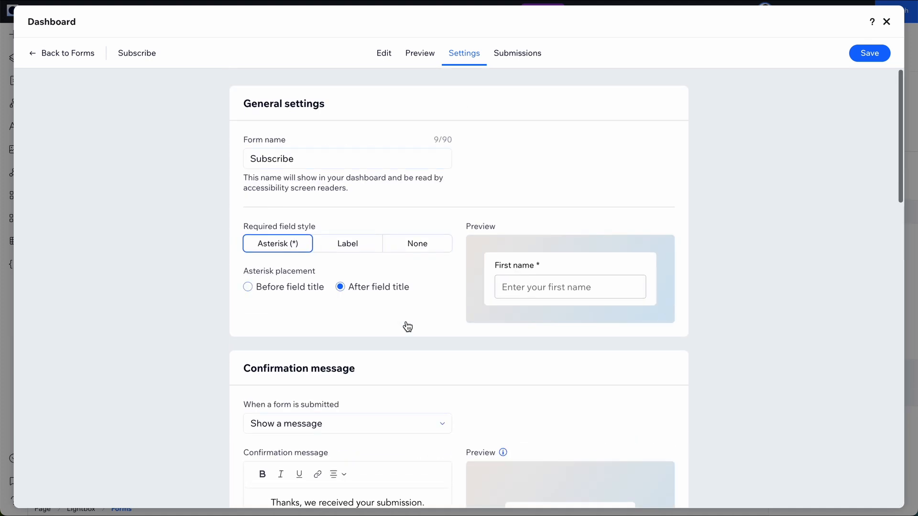
click(523, 55)
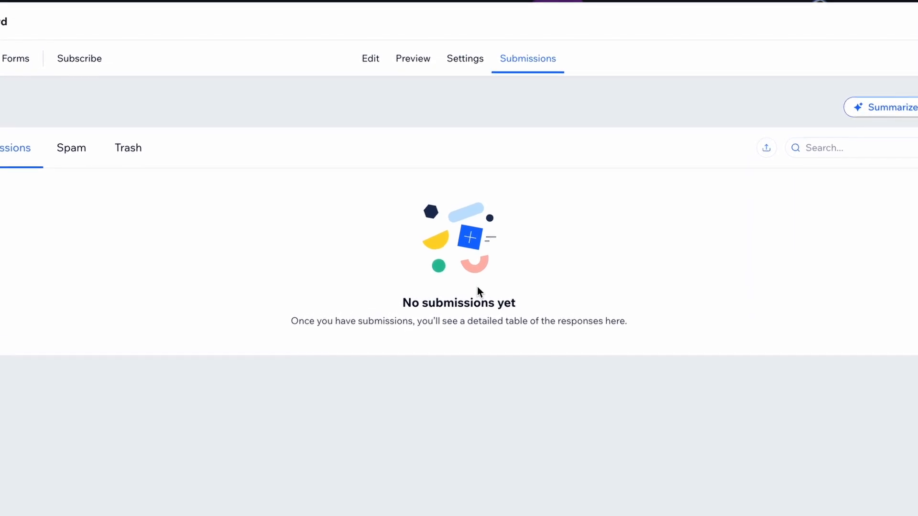
Step: Return to editing the Subscribe form, save it and leave the form settings in the lightbox
click(375, 75)
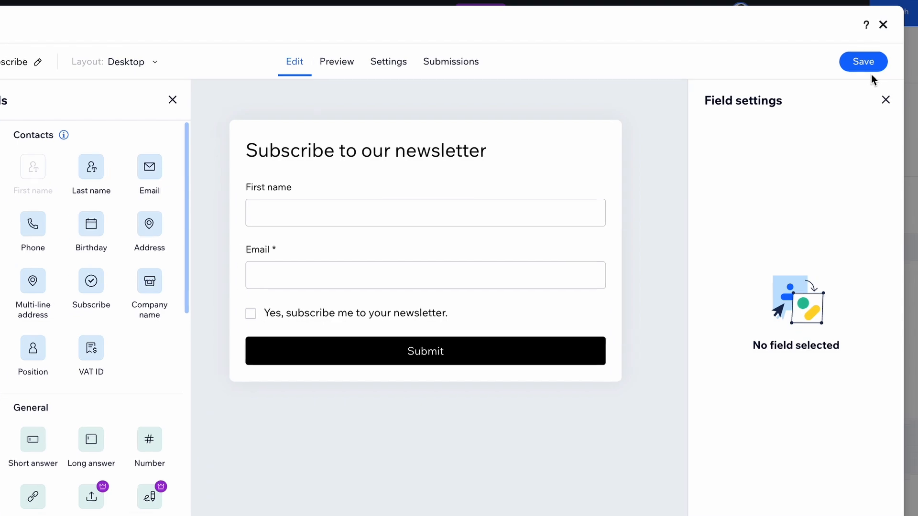
click(865, 66)
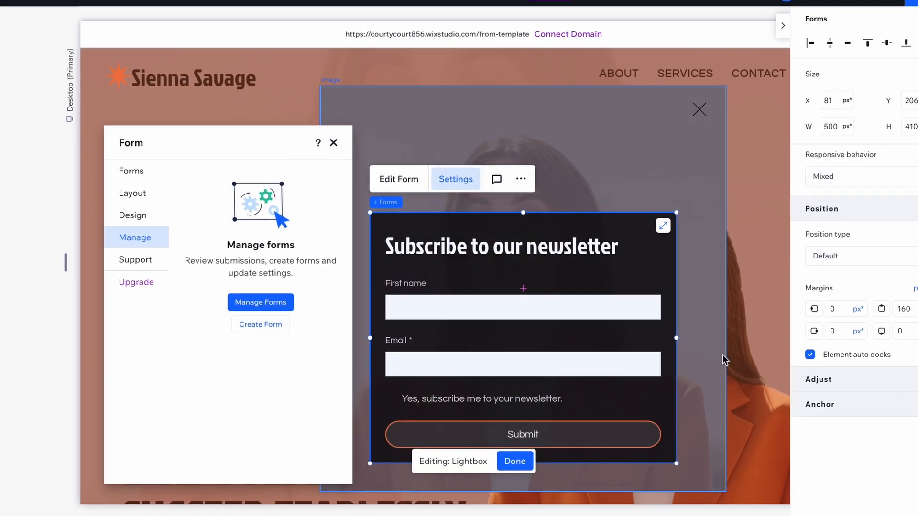
click(746, 112)
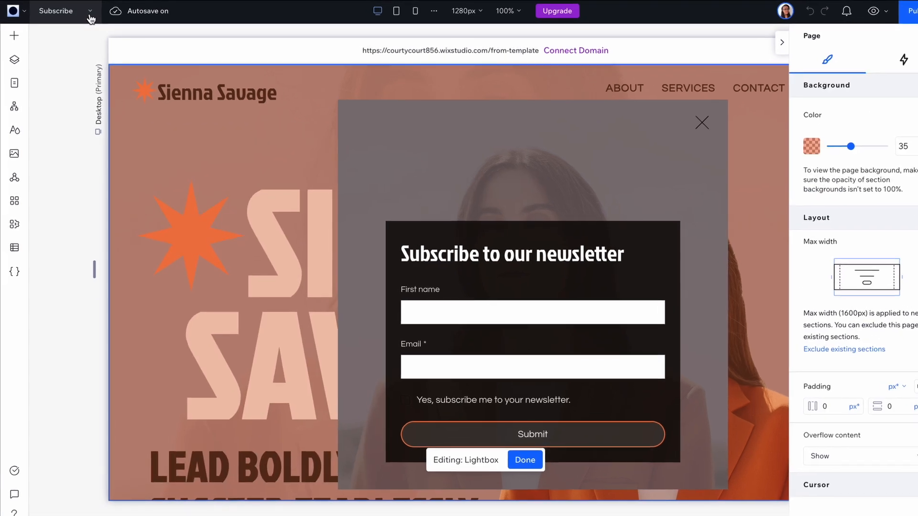
Step: Switch to the HOME page and select the Contact us form above the footer
click(89, 15)
click(72, 37)
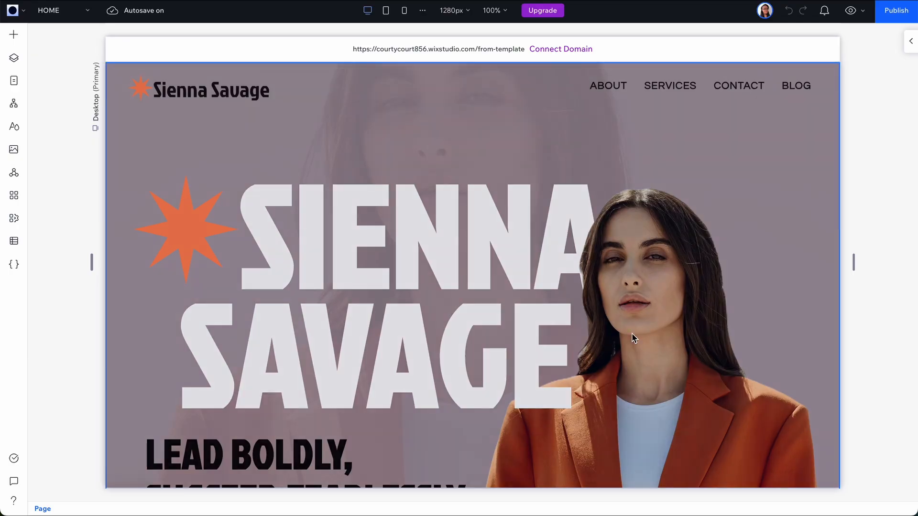
scroll(632, 334, down, 8)
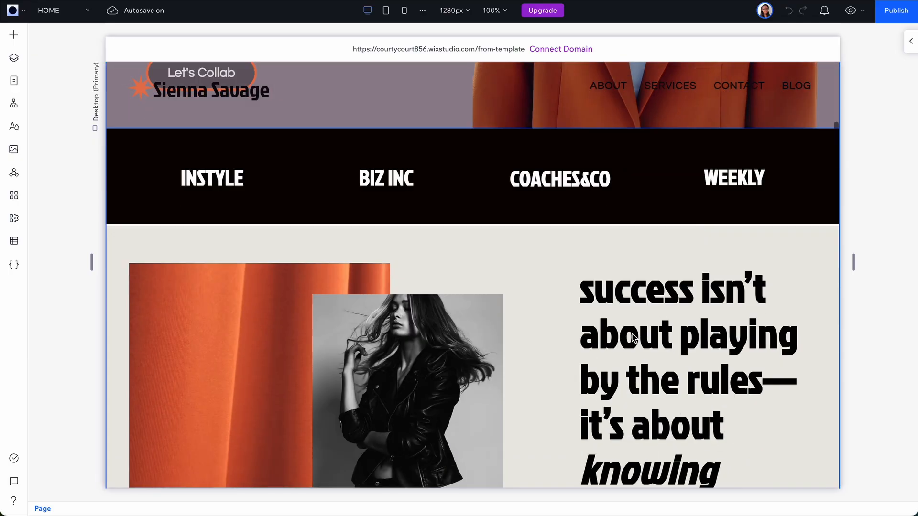
scroll(632, 337, down, 20)
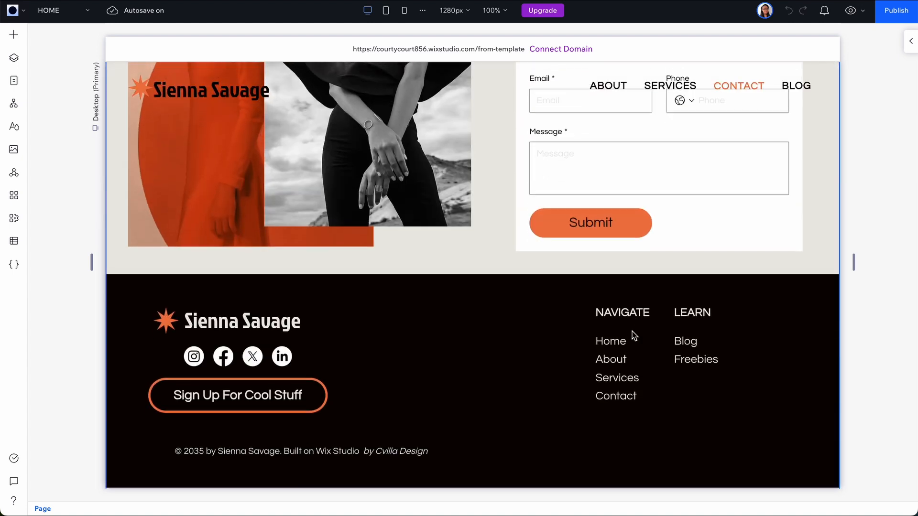
scroll(632, 335, up, 4)
click(670, 174)
click(671, 168)
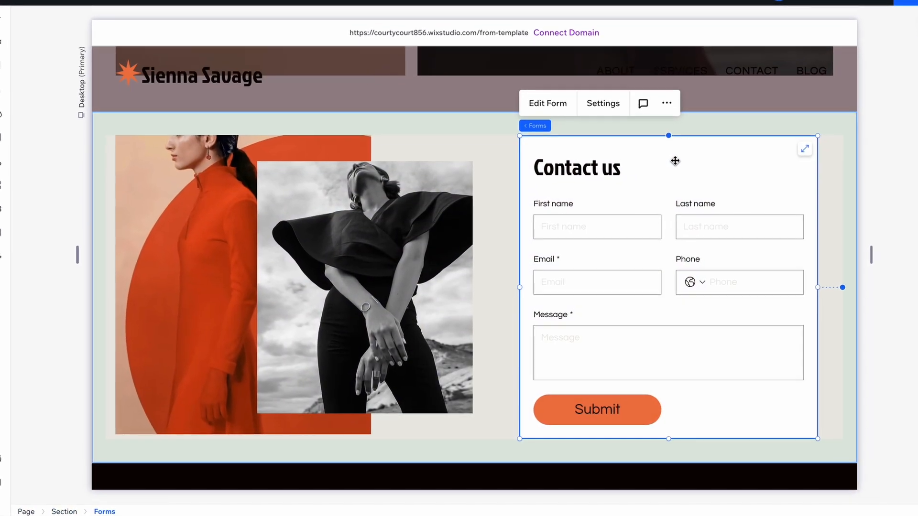
Step: Review the Contact us form's layout, design and management settings, and open the form for editing
click(604, 104)
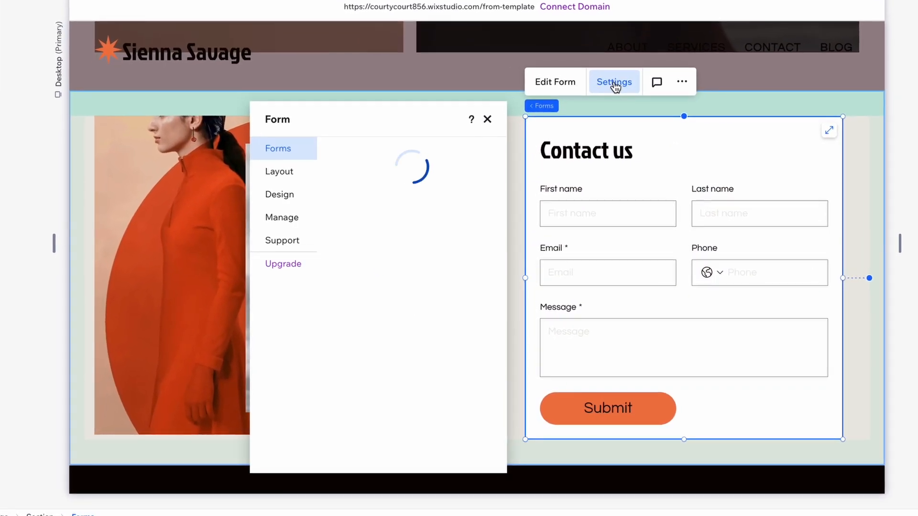
click(279, 171)
click(279, 194)
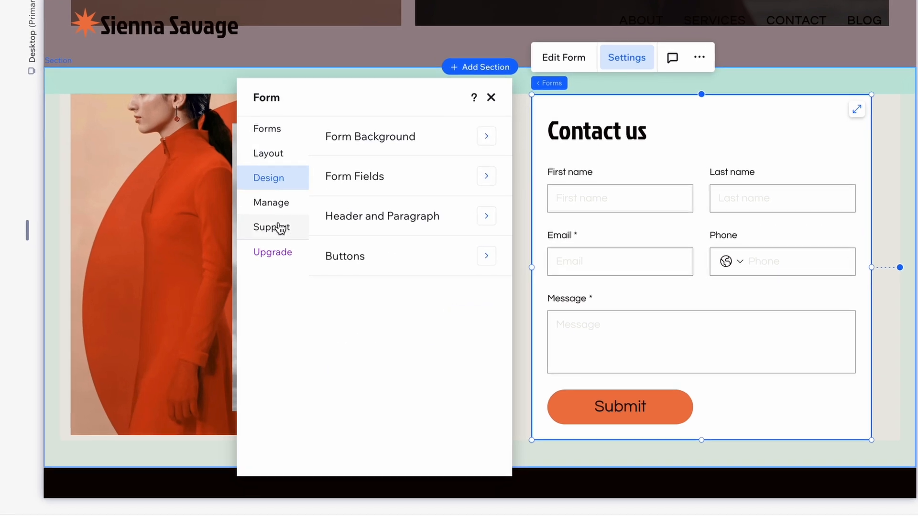
click(270, 203)
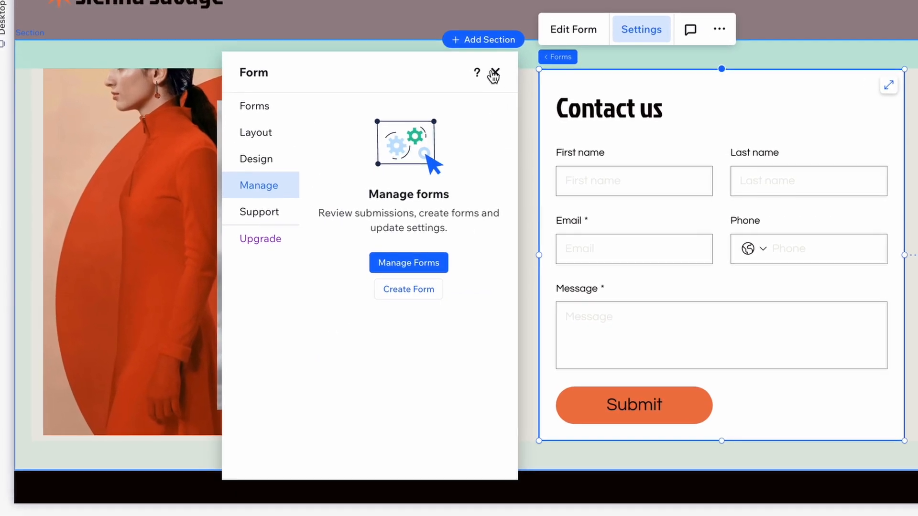
click(494, 74)
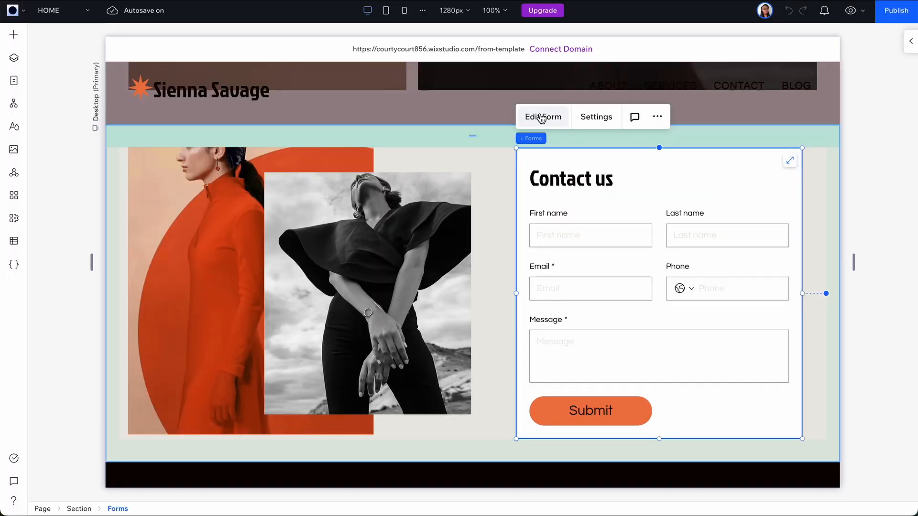
click(541, 118)
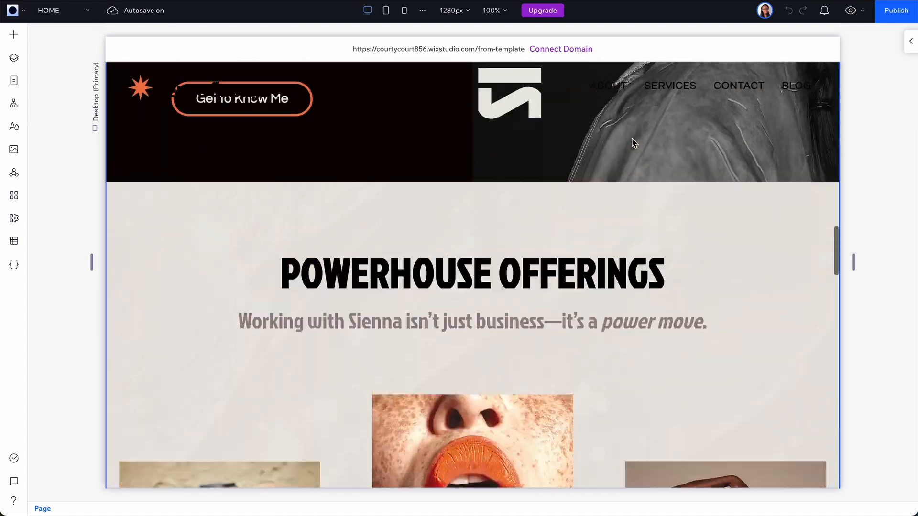
Step: Switch to the ABOUT page and go to its "What Makes Sienna Different?" section
scroll(631, 138, up, 10)
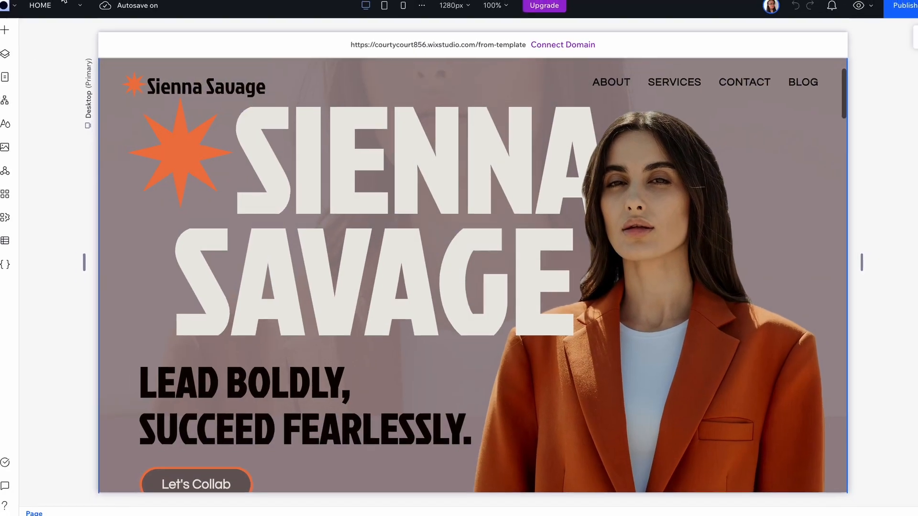
click(37, 6)
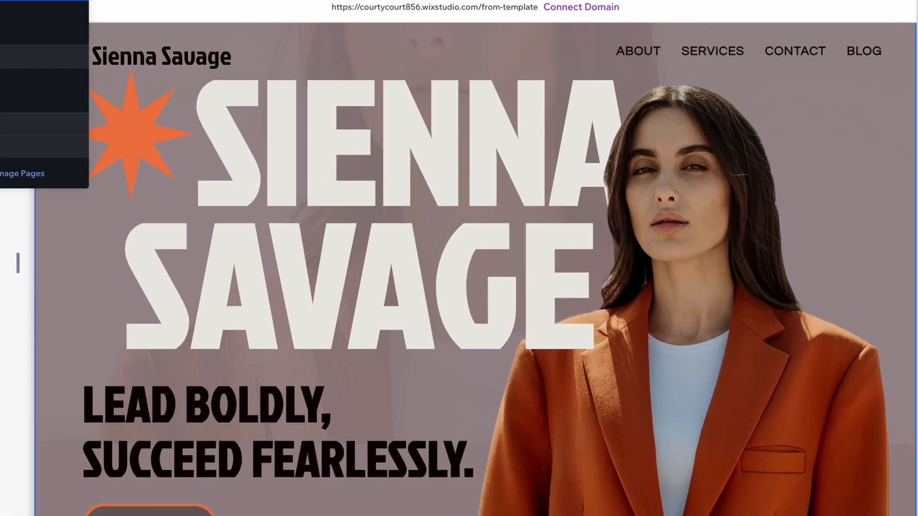
click(9, 24)
scroll(338, 206, down, 5)
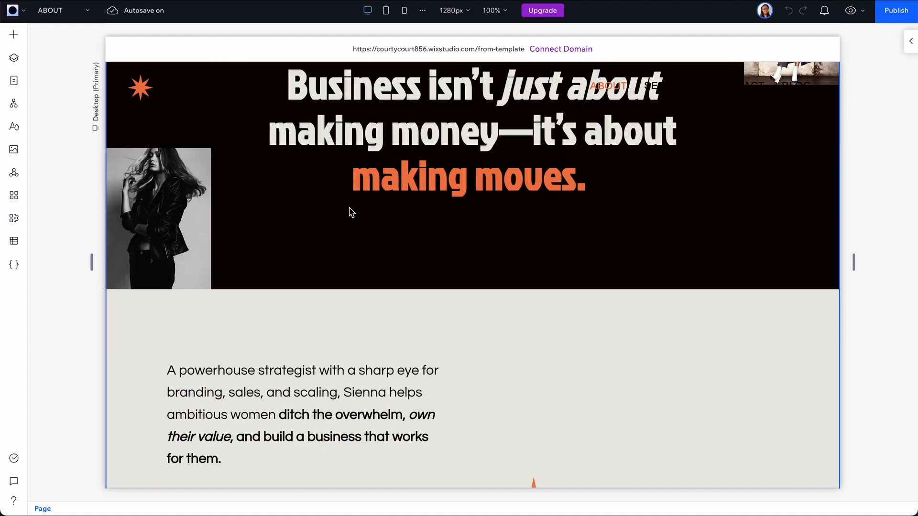
scroll(351, 212, down, 10)
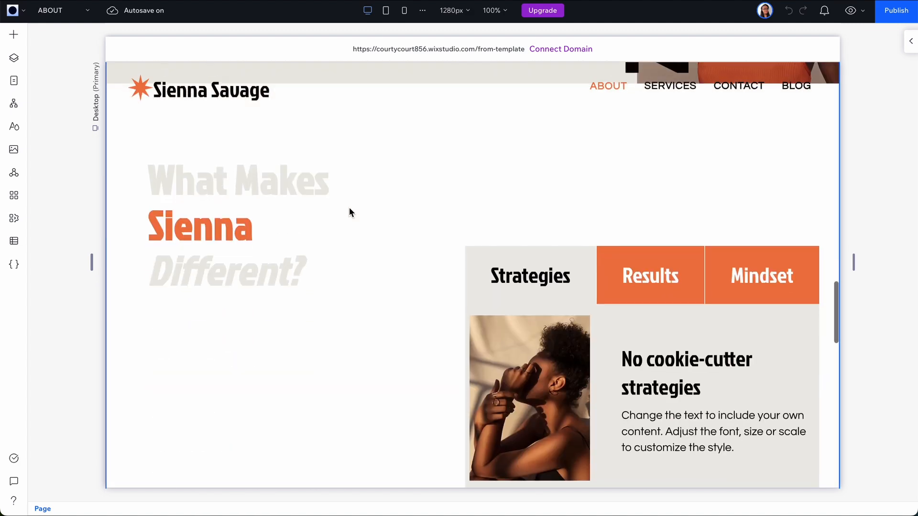
scroll(515, 220, down, 1)
Step: Select the Strategies, Results and Mindset tabs element and open its tab management options
click(562, 247)
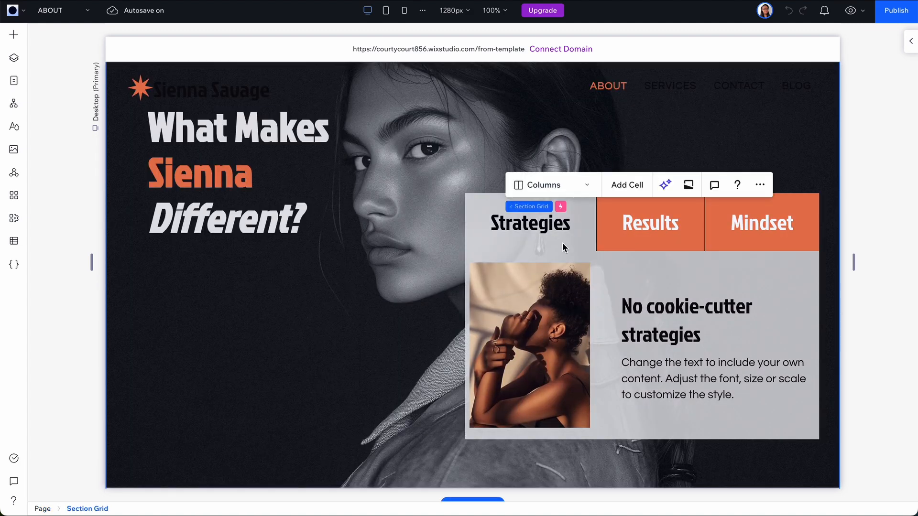
click(665, 232)
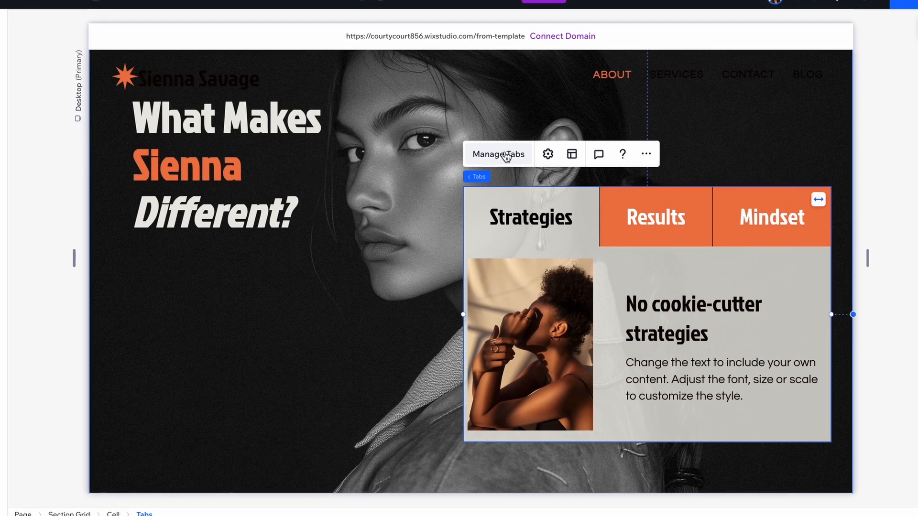
click(506, 155)
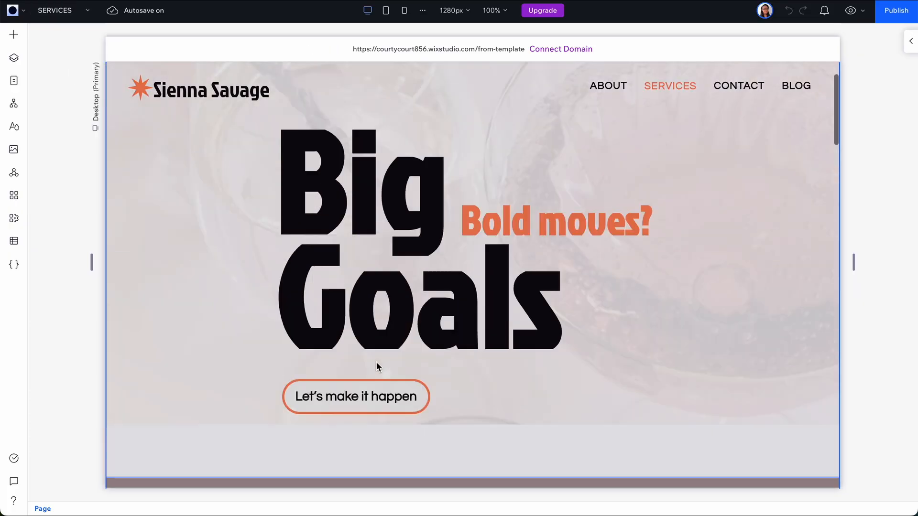
Step: Select the accordion under "You Got Questions, We've Got Answers" on the ABOUT page and open its item management
scroll(375, 366, down, 10)
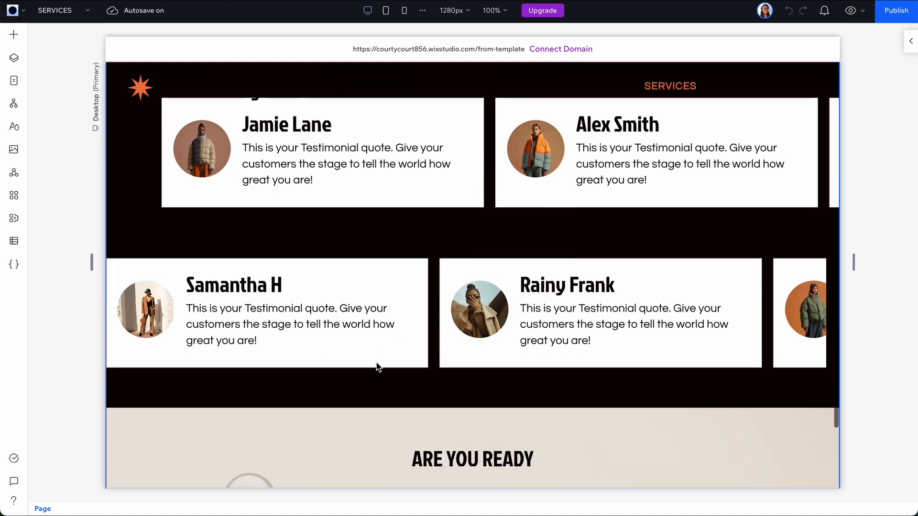
scroll(377, 364, down, 2)
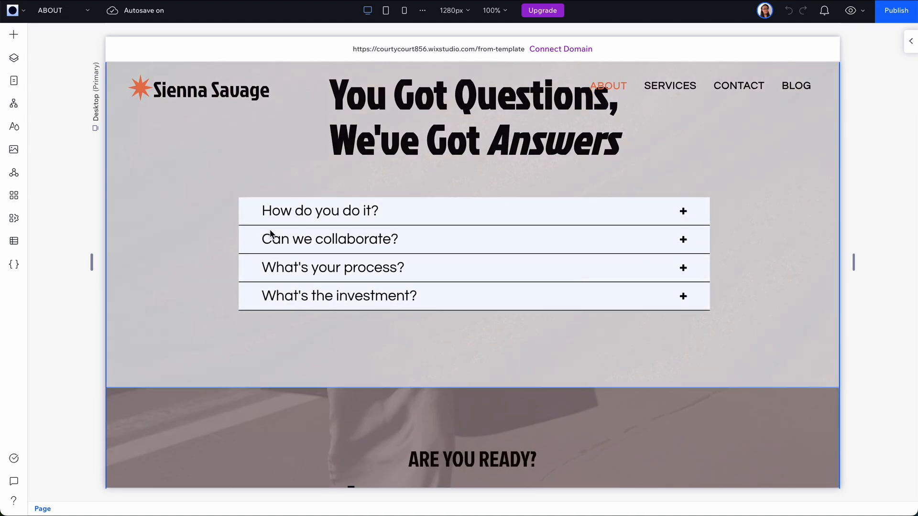
click(256, 212)
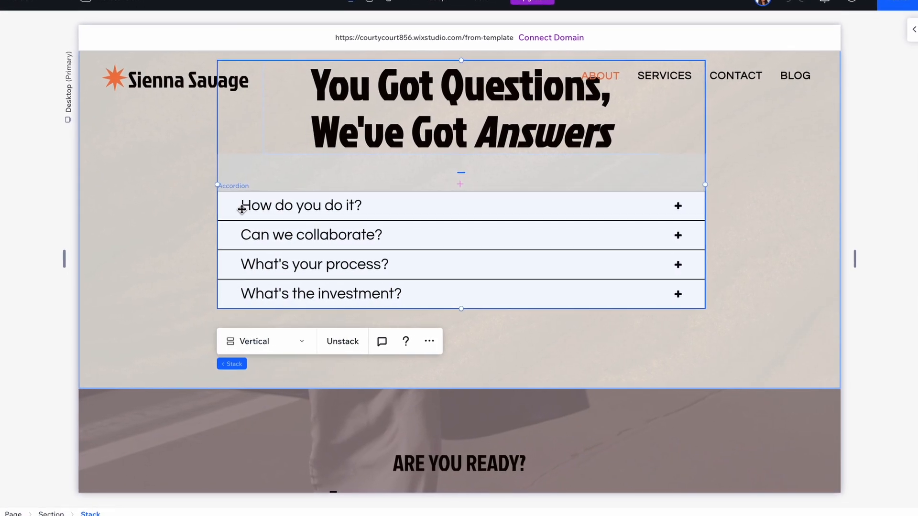
click(242, 209)
click(234, 153)
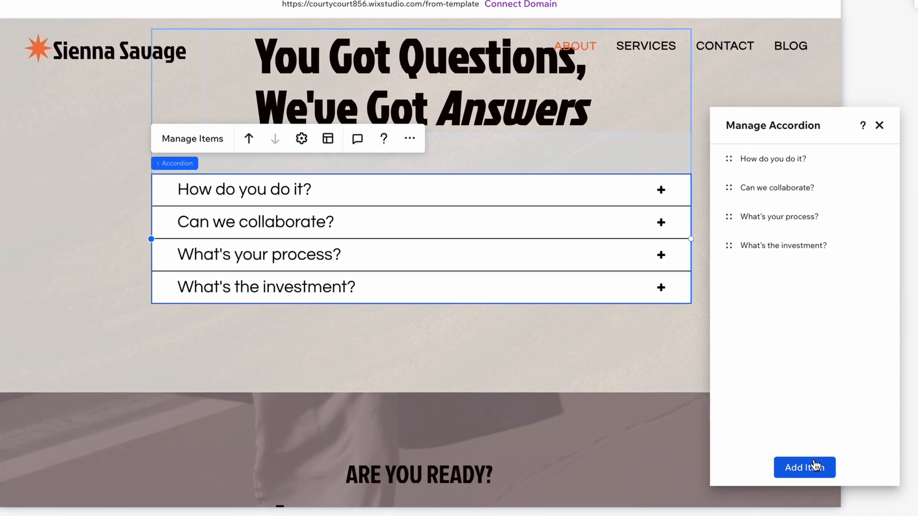
Step: Expand the "What's the investment?" accordion item and select the image in its content
click(878, 245)
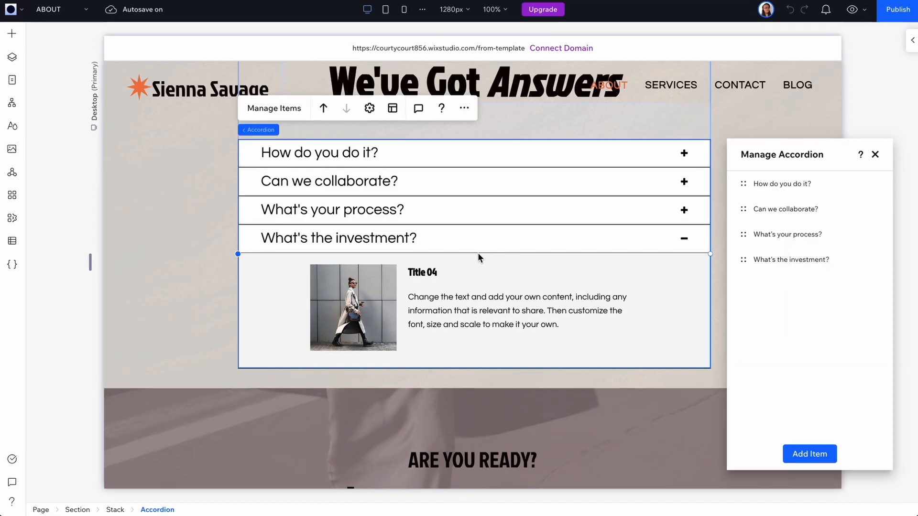
click(377, 290)
click(376, 289)
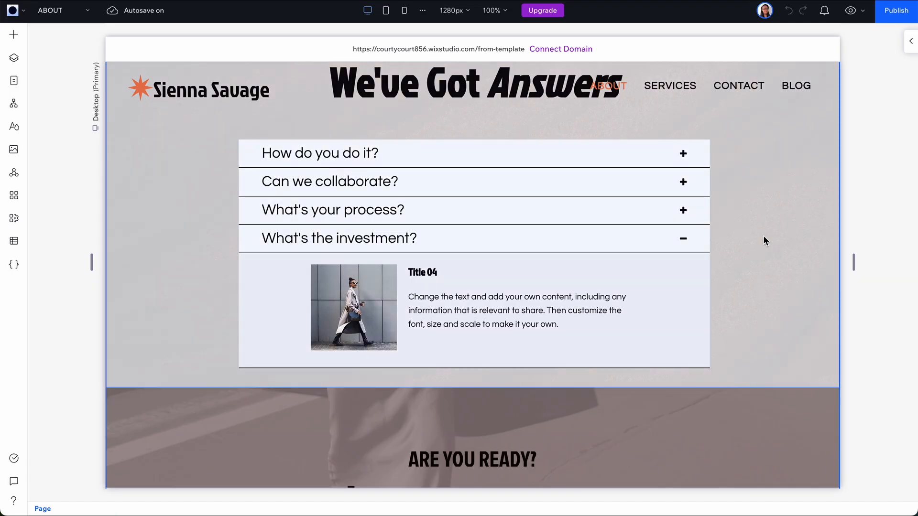
scroll(763, 240, down, 2)
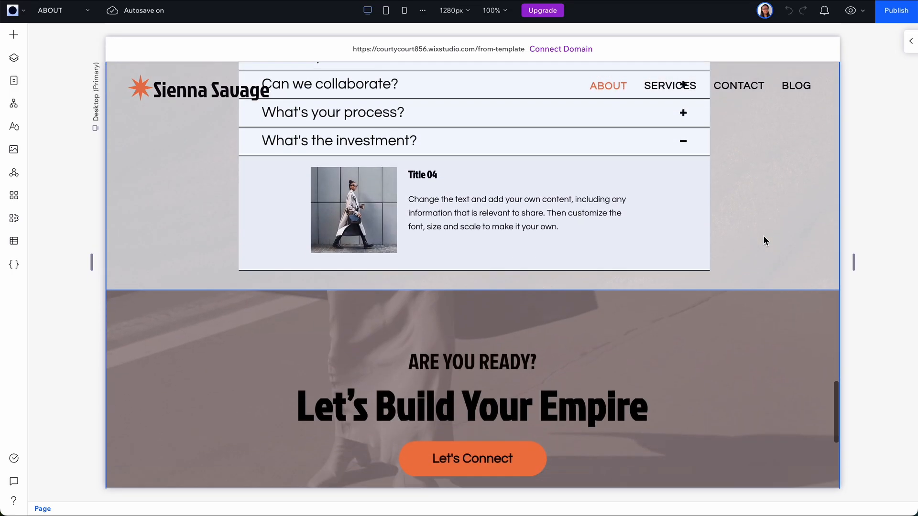
scroll(763, 241, up, 15)
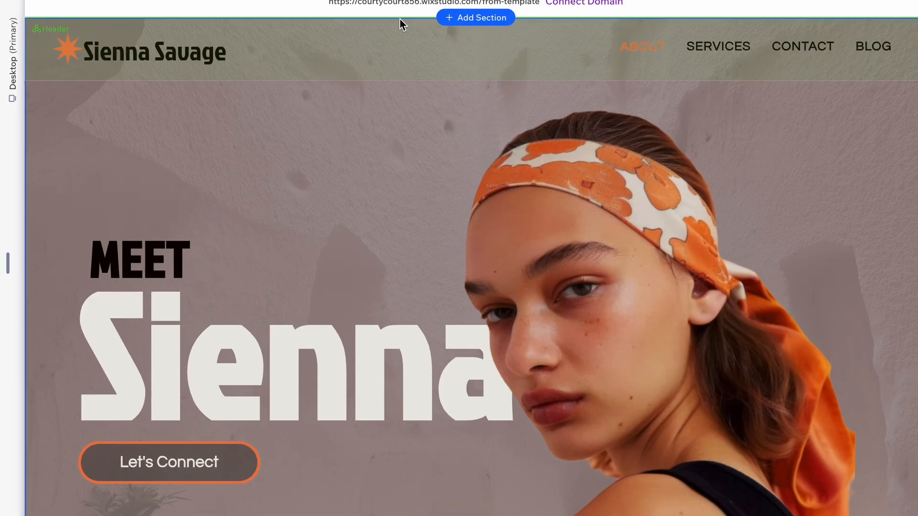